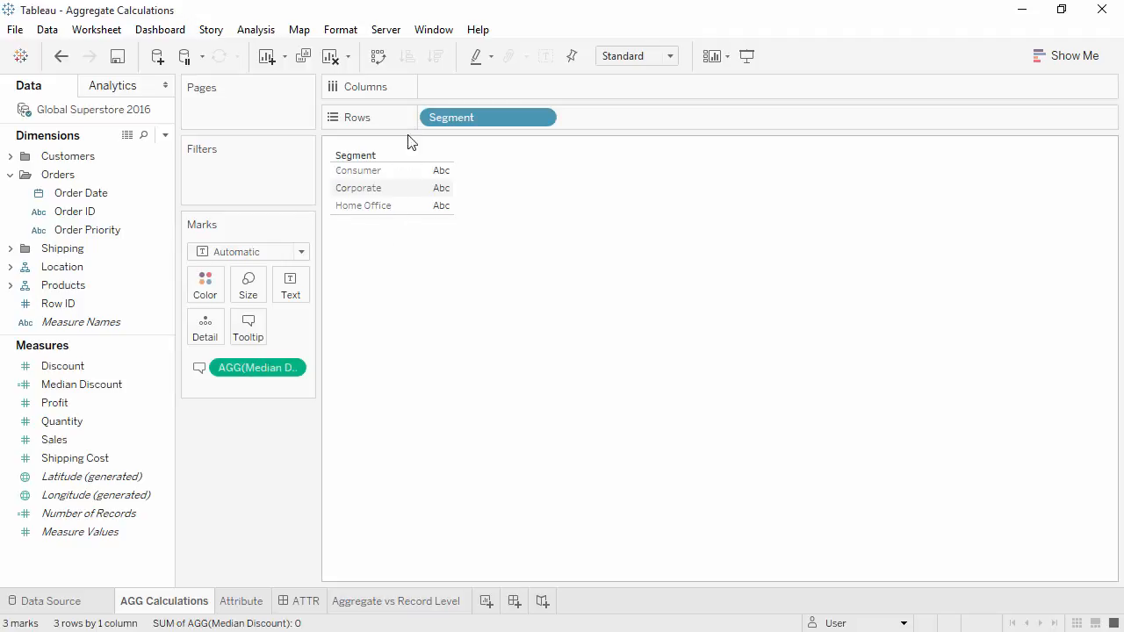
Add the ad-hoc calculation SUM(Profit)/SUM(Sales) to Columns in the AGG Calculations sheet
{"action": "double_click", "coordinate": [433, 87]}
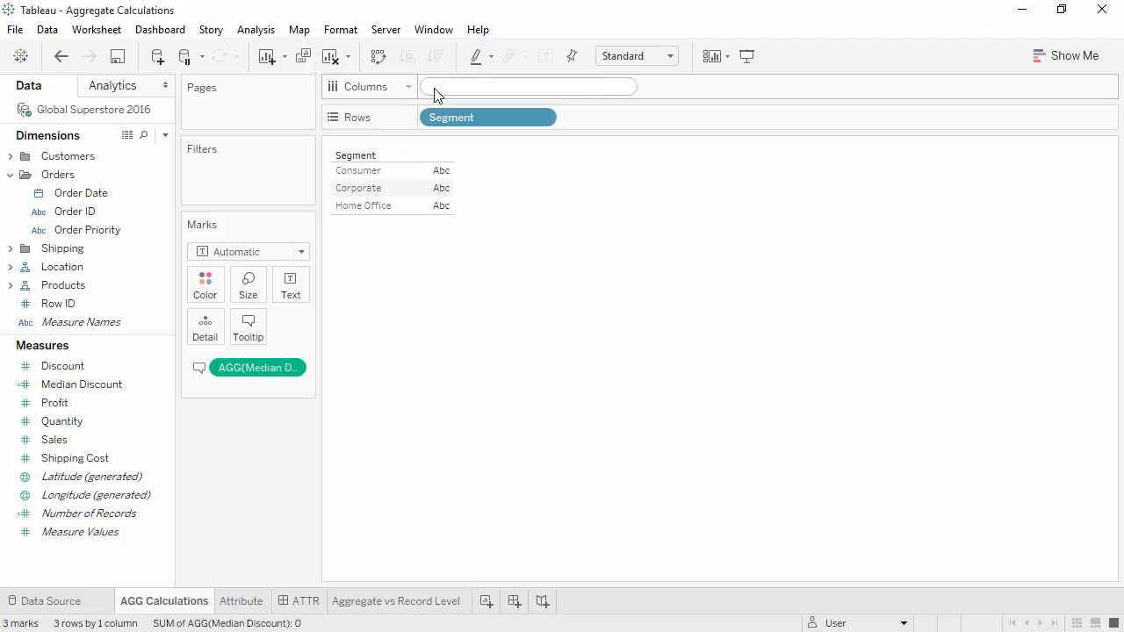
{"action": "type", "text": "SUM(Profit)"}
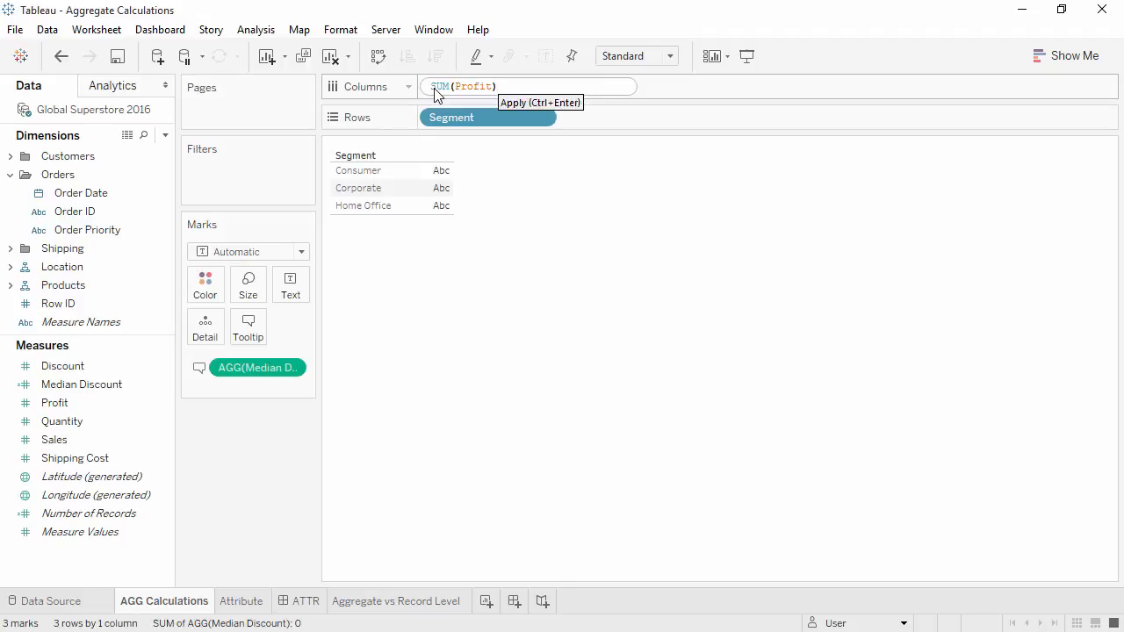
{"action": "type", "text": "/SUM(Sales)"}
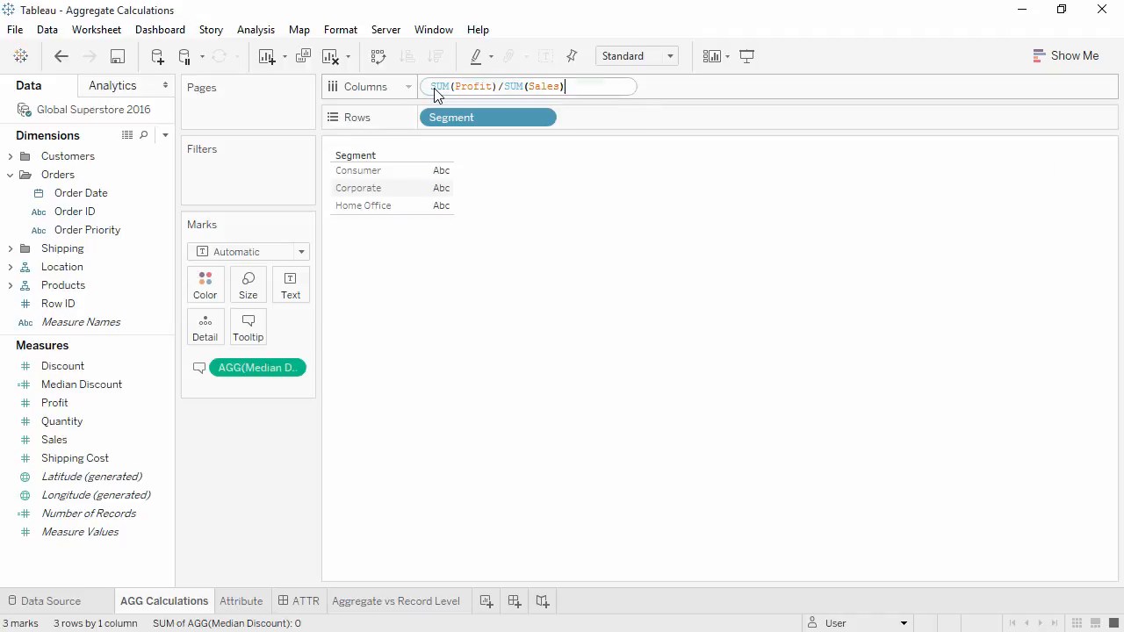
{"action": "key", "text": "Return"}
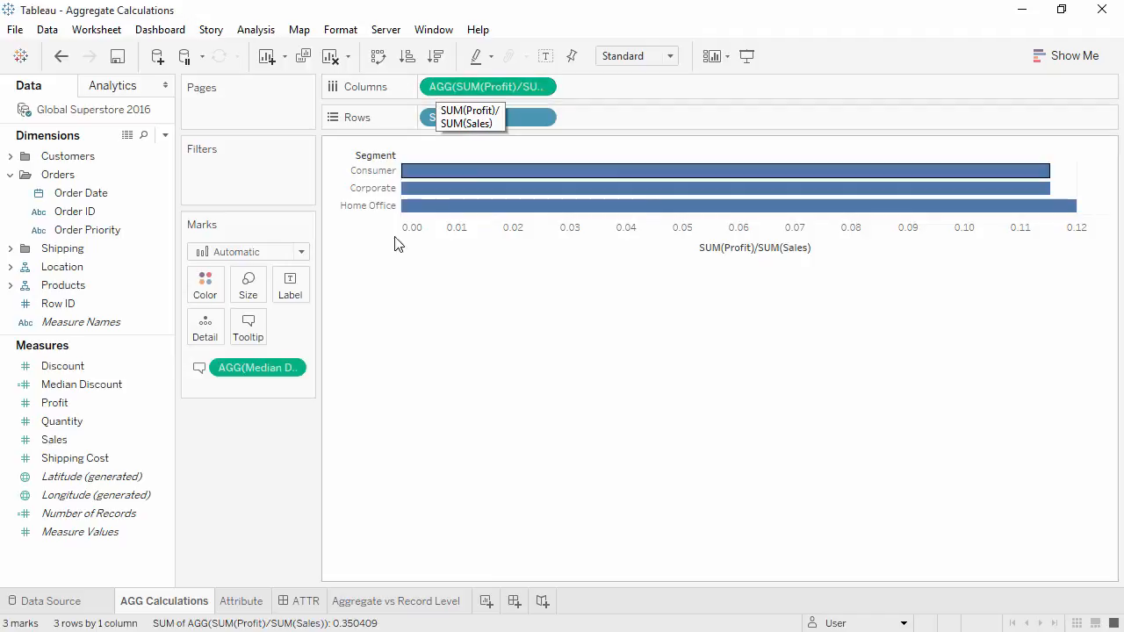
In the Attribute sheet, create calculated field Segment Sales with formula IF [Segment] = "Corporate" THEN AVG([Sales]) ELSE MEDIAN([Sales]) END
{"action": "left_click", "coordinate": [264, 600]}
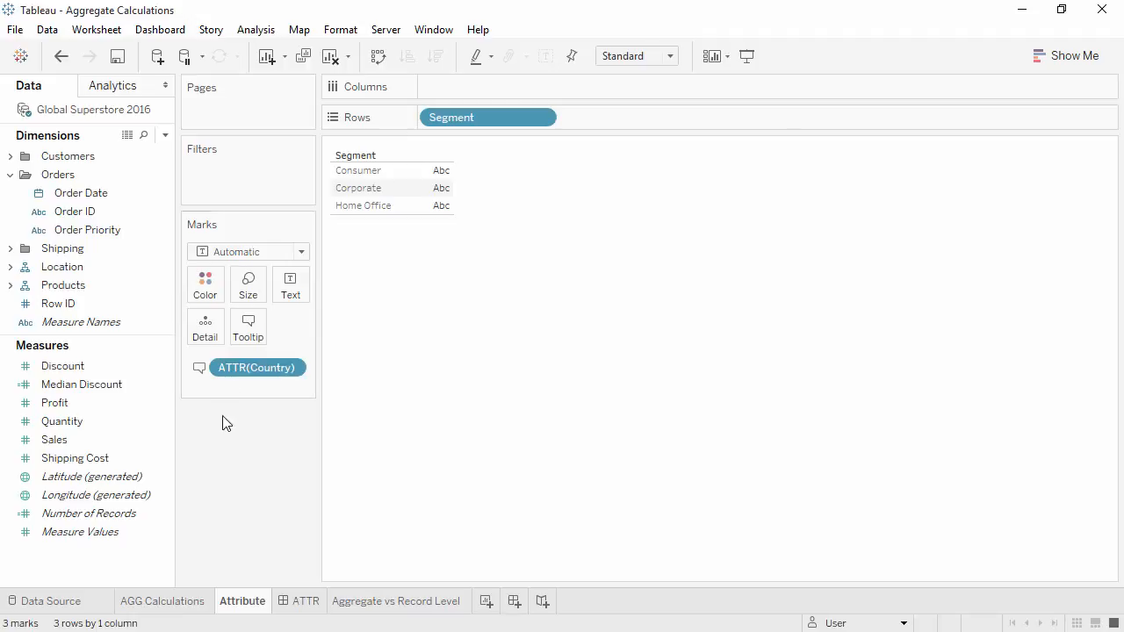
{"action": "right_click", "coordinate": [130, 568]}
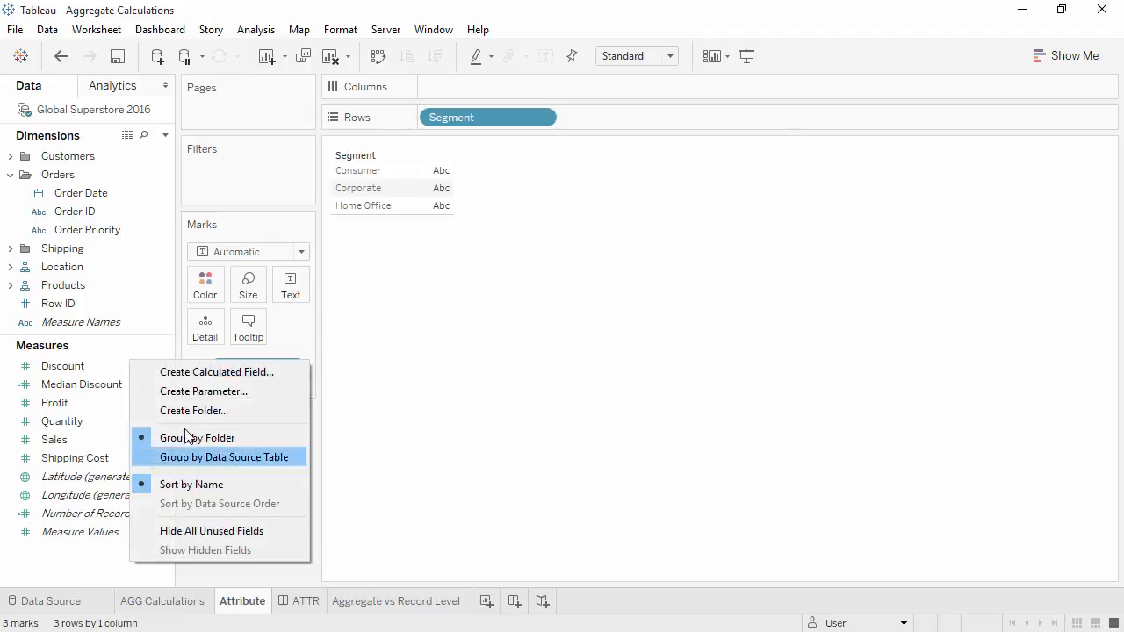
{"action": "left_click", "coordinate": [197, 375]}
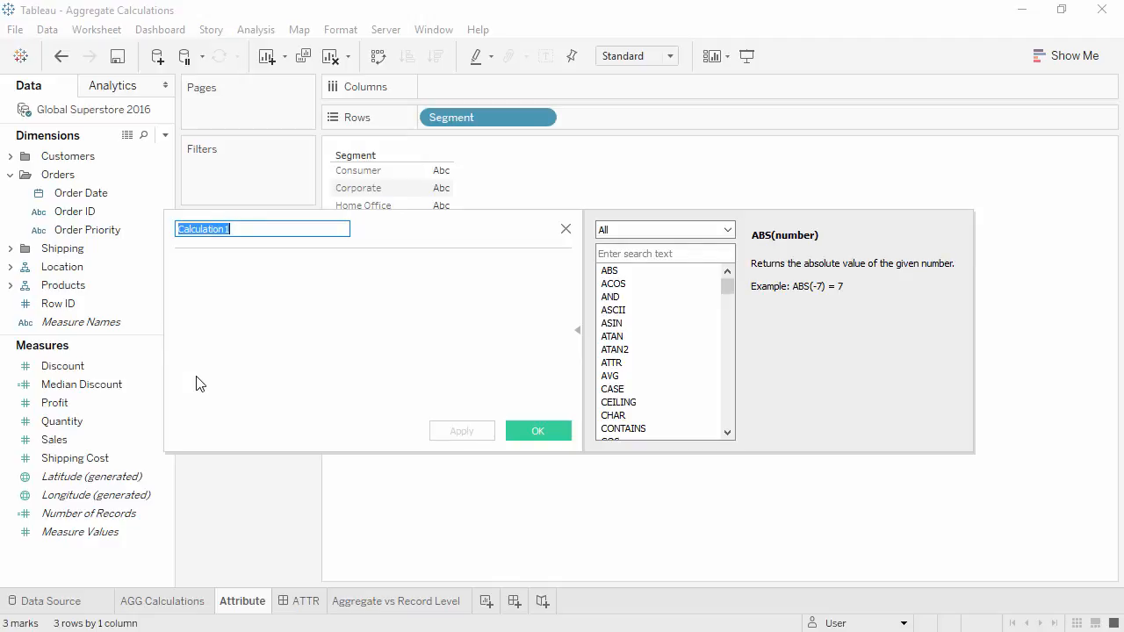
{"action": "type", "text": "Segment Sales"}
{"action": "key", "text": "Tab"}
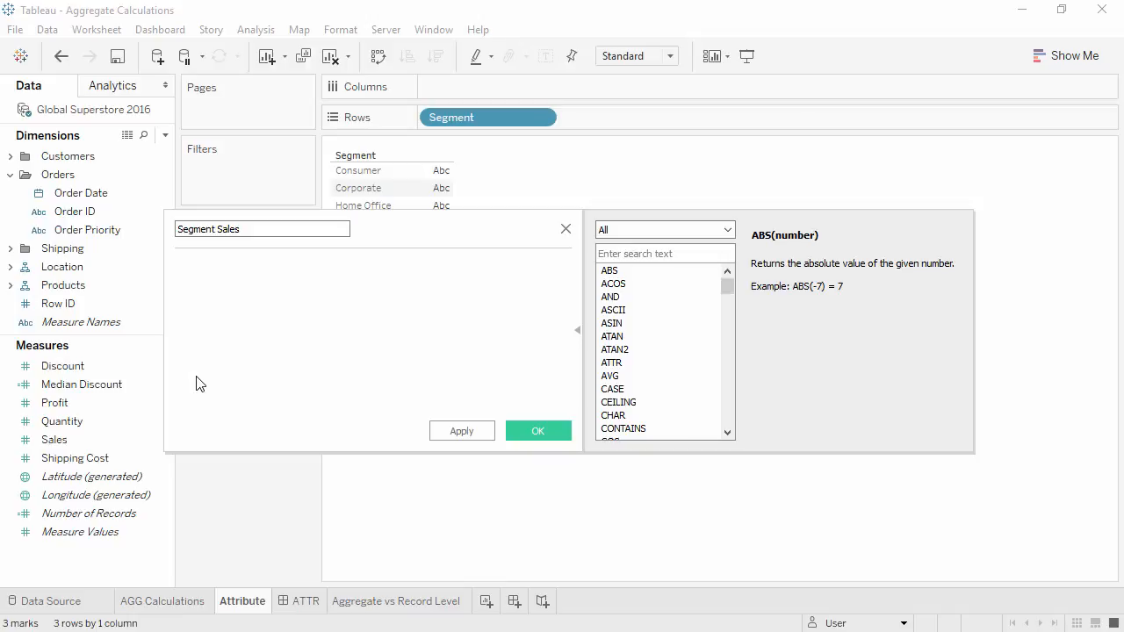
{"action": "type", "text": "IF [Segment] = \"Corporate\""}
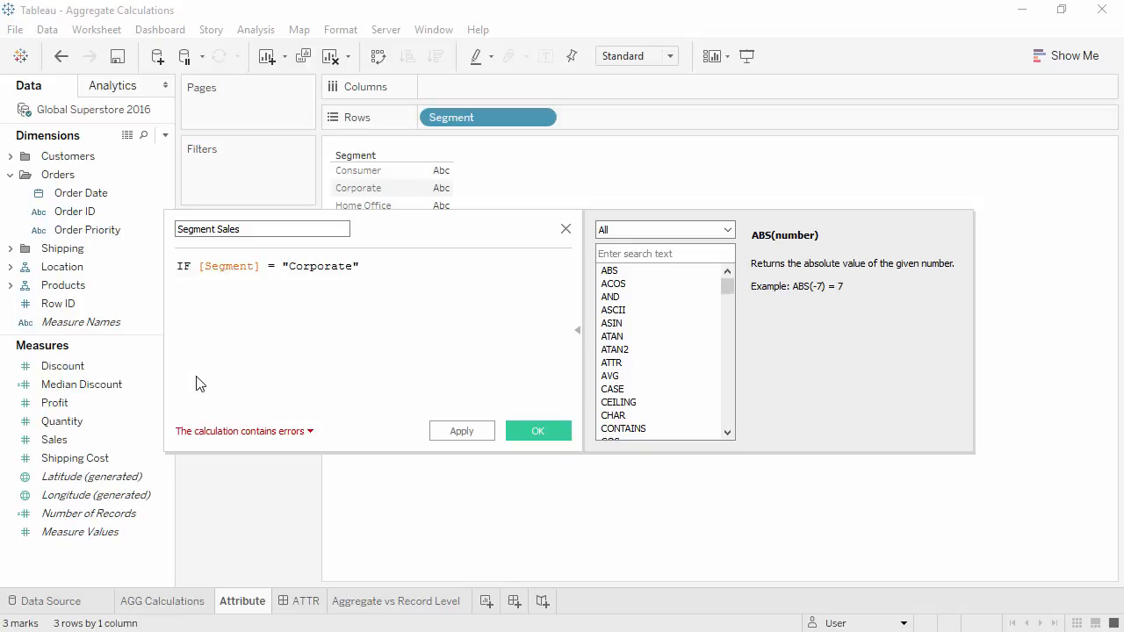
{"action": "type", "text": "THEN AVG([Sales])"}
{"action": "key", "text": "Return"}
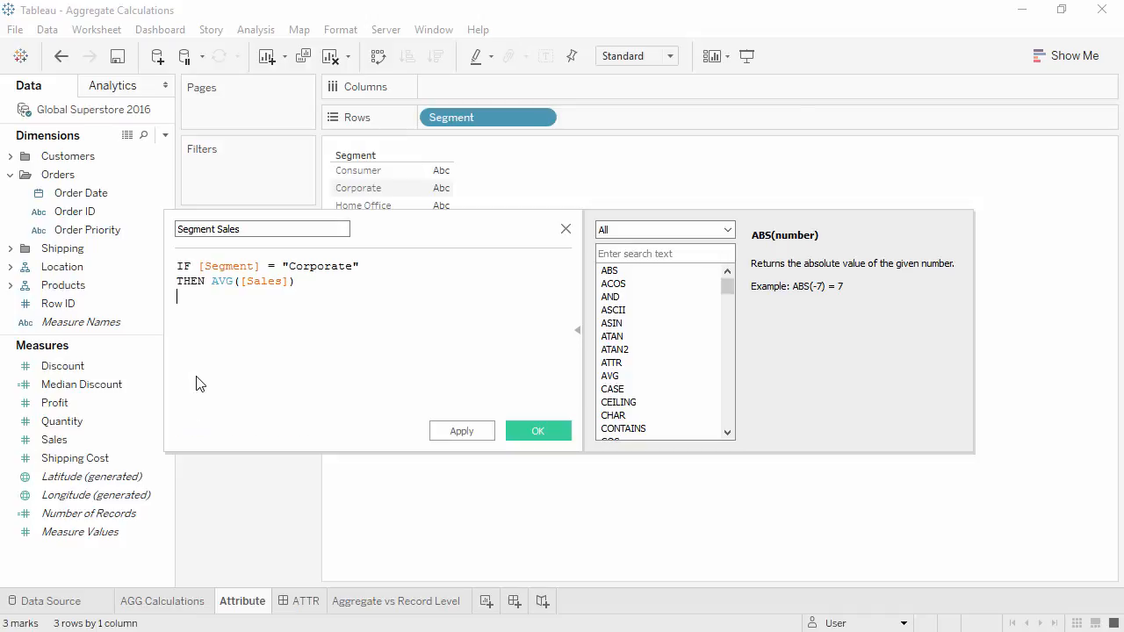
{"action": "type", "text": "ELSE MEDIAN([Sales])"}
{"action": "key", "text": "Return"}
{"action": "type", "text": "END"}
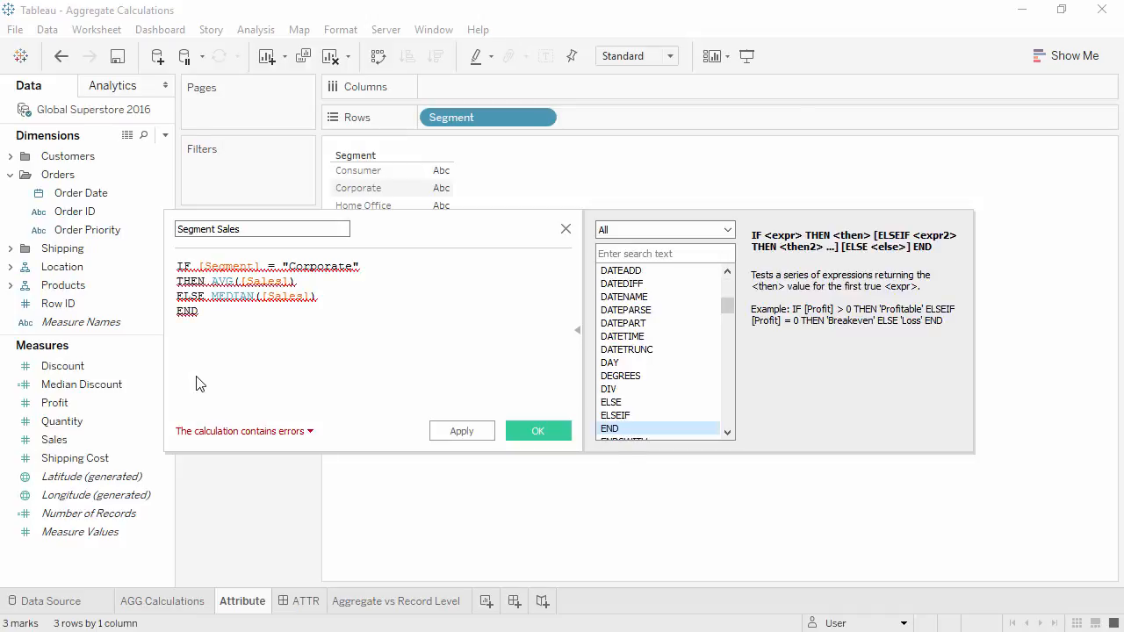
Check the formula's error details, wrap [Segment] in ATTR(), and place the saved Segment Sales field on Columns
{"action": "left_click", "coordinate": [200, 432]}
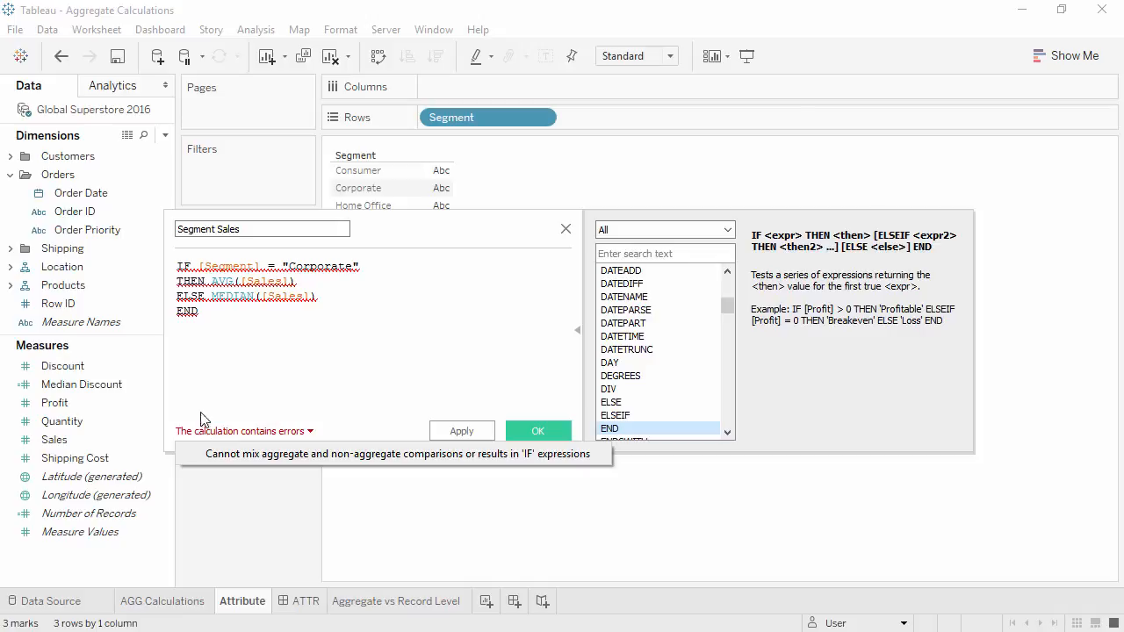
{"action": "left_click", "coordinate": [200, 266]}
{"action": "type", "text": "ATTR"}
{"action": "key", "text": "Escape"}
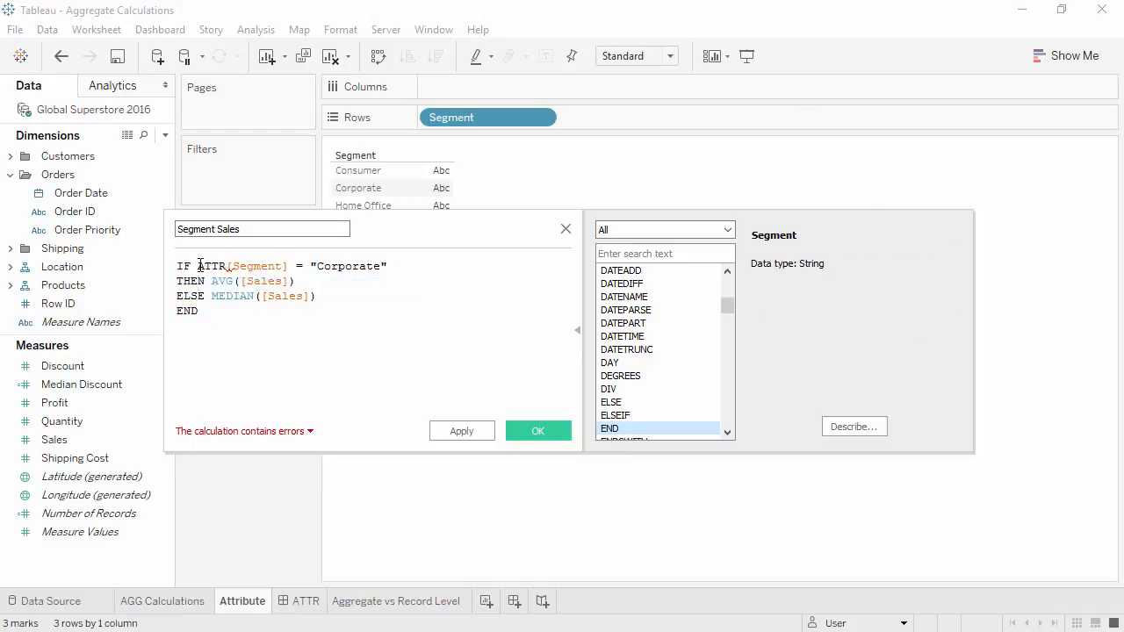
{"action": "type", "text": "("}
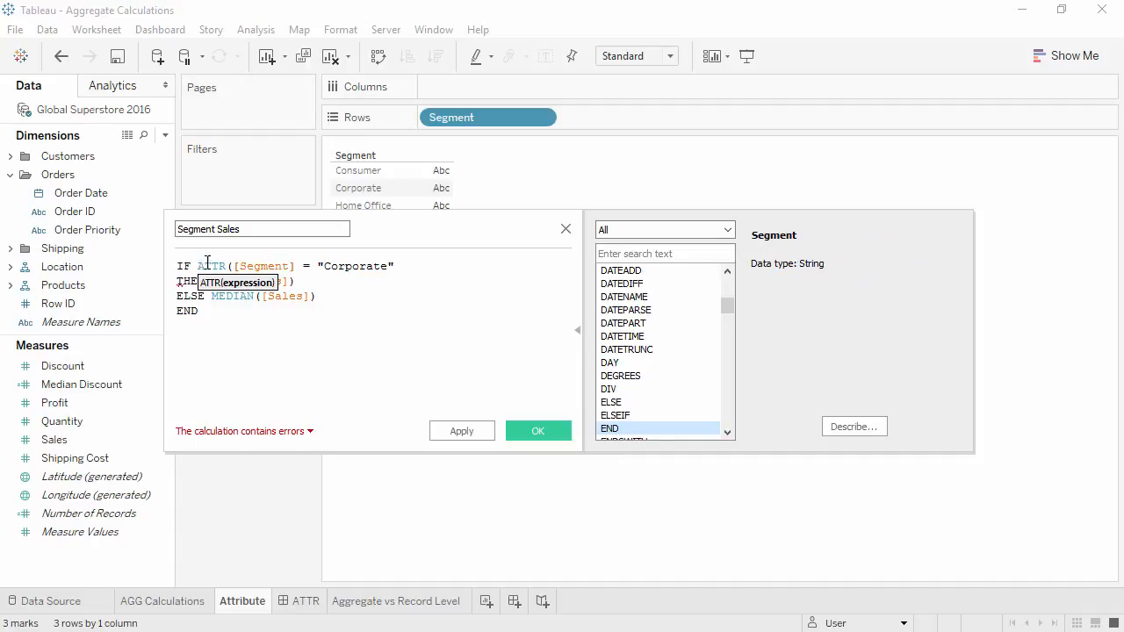
{"action": "left_click", "coordinate": [296, 266]}
{"action": "type", "text": ")"}
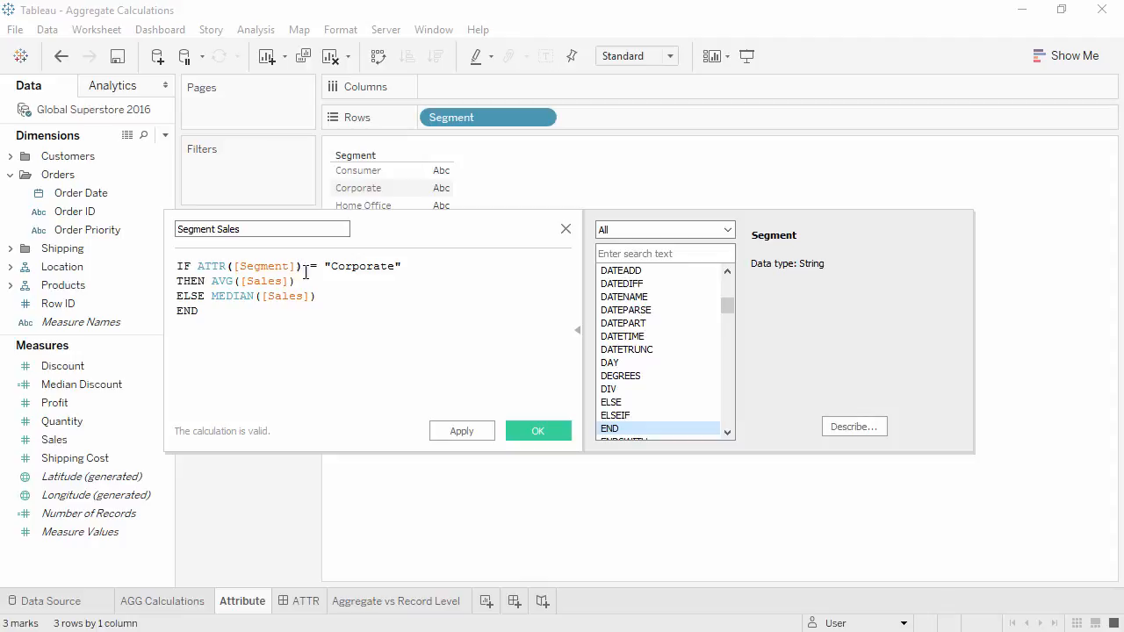
{"action": "left_click", "coordinate": [536, 431]}
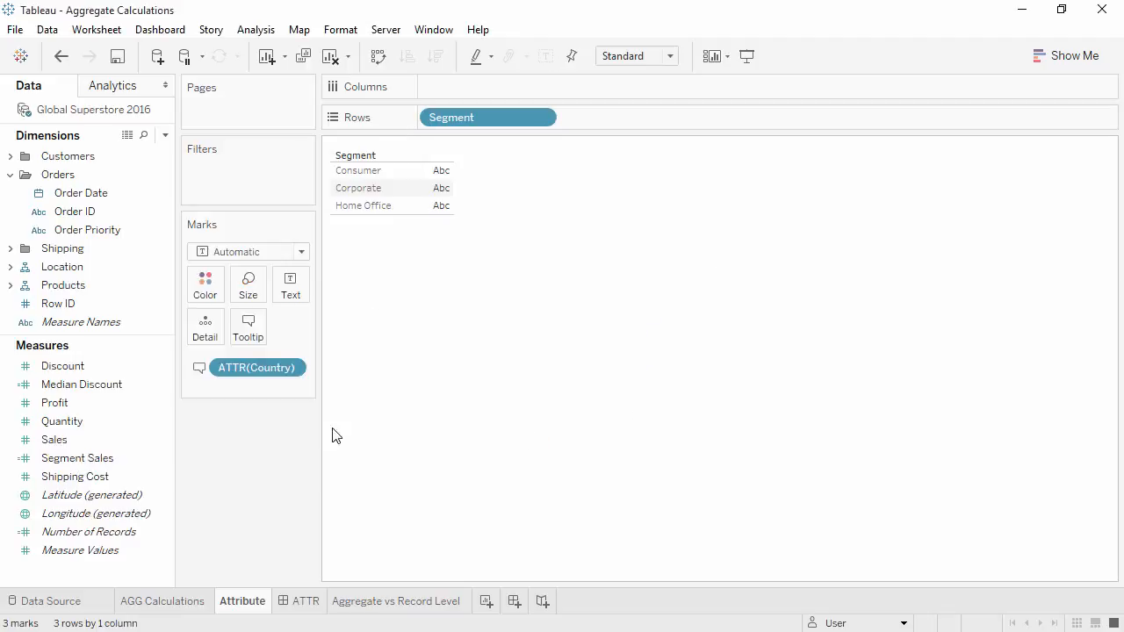
{"action": "left_click_drag", "start_coordinate": [143, 458], "coordinate": [439, 91]}
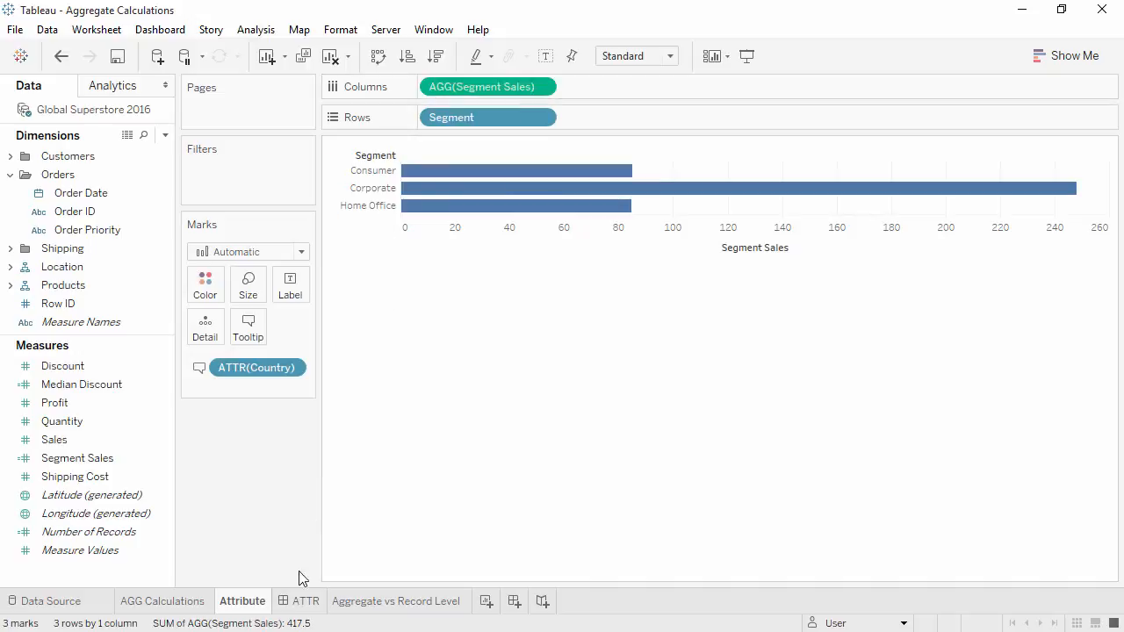
View the ATTR dashboard, and place Sales aggregated as AVG(Sales) on Columns in the Aggregate vs Record Level sheet
{"action": "left_click", "coordinate": [297, 602]}
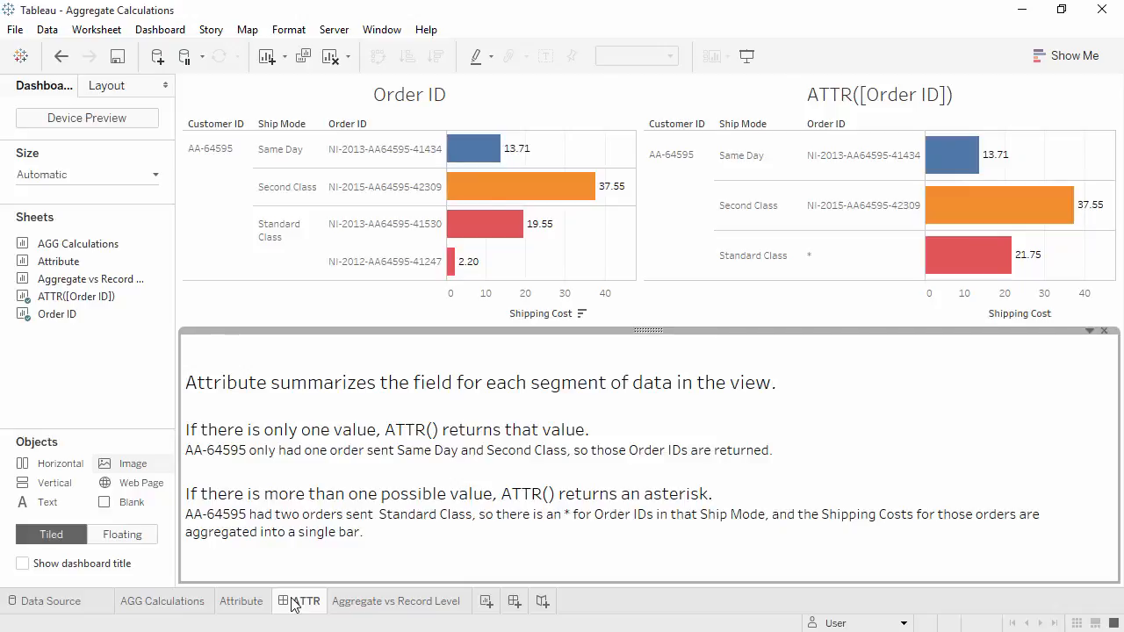
{"action": "left_click", "coordinate": [347, 608]}
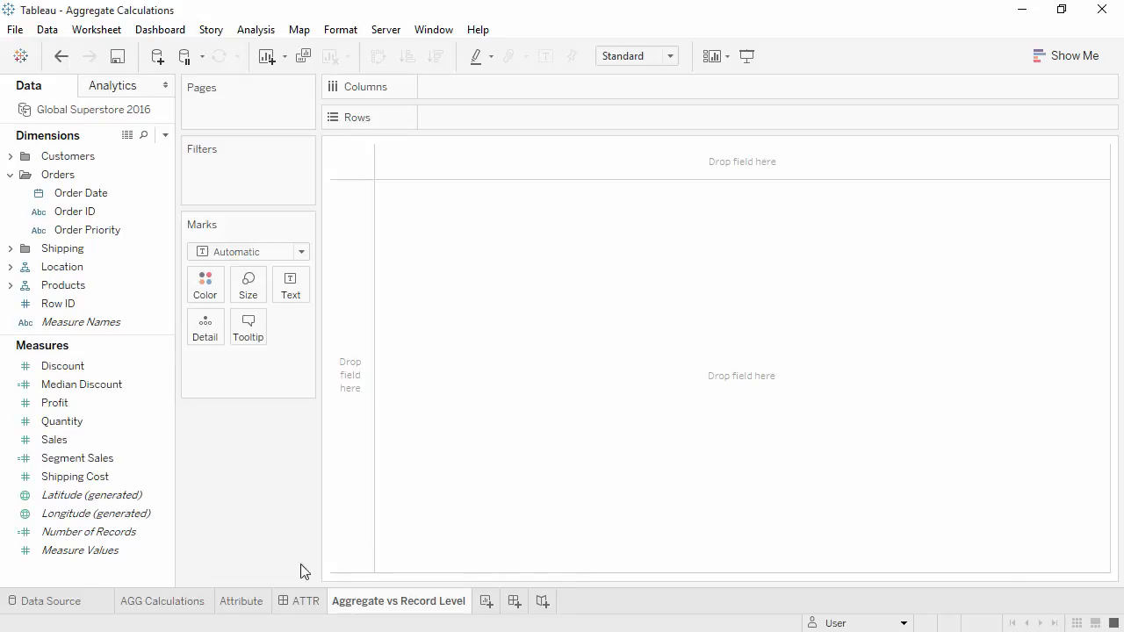
{"action": "left_click", "coordinate": [130, 441]}
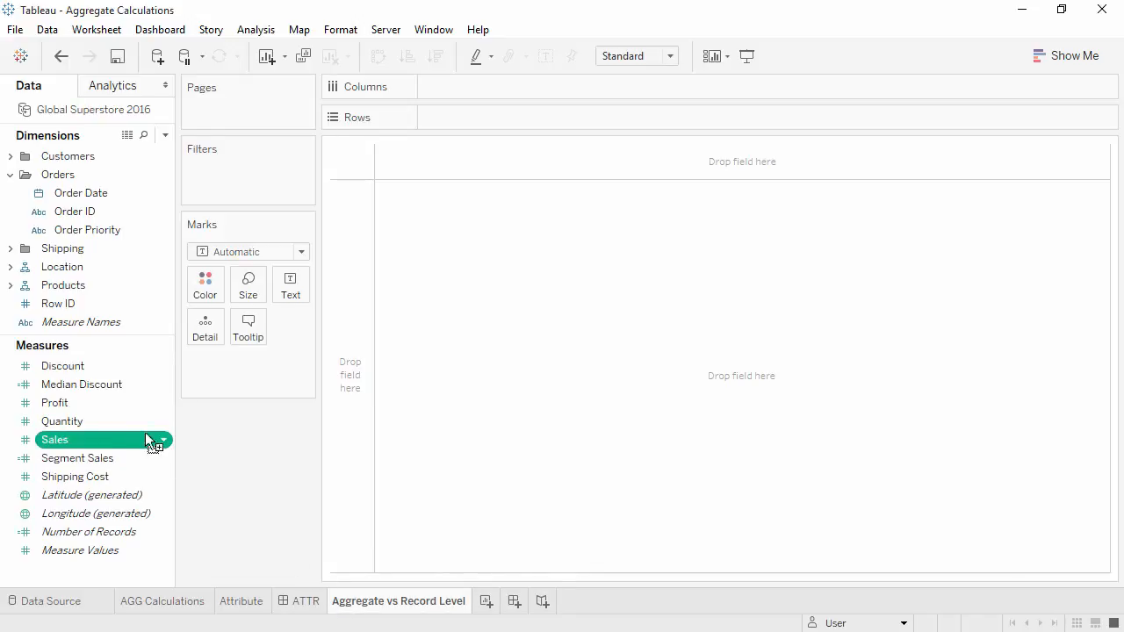
{"action": "left_click_drag", "start_coordinate": [147, 439], "coordinate": [448, 95]}
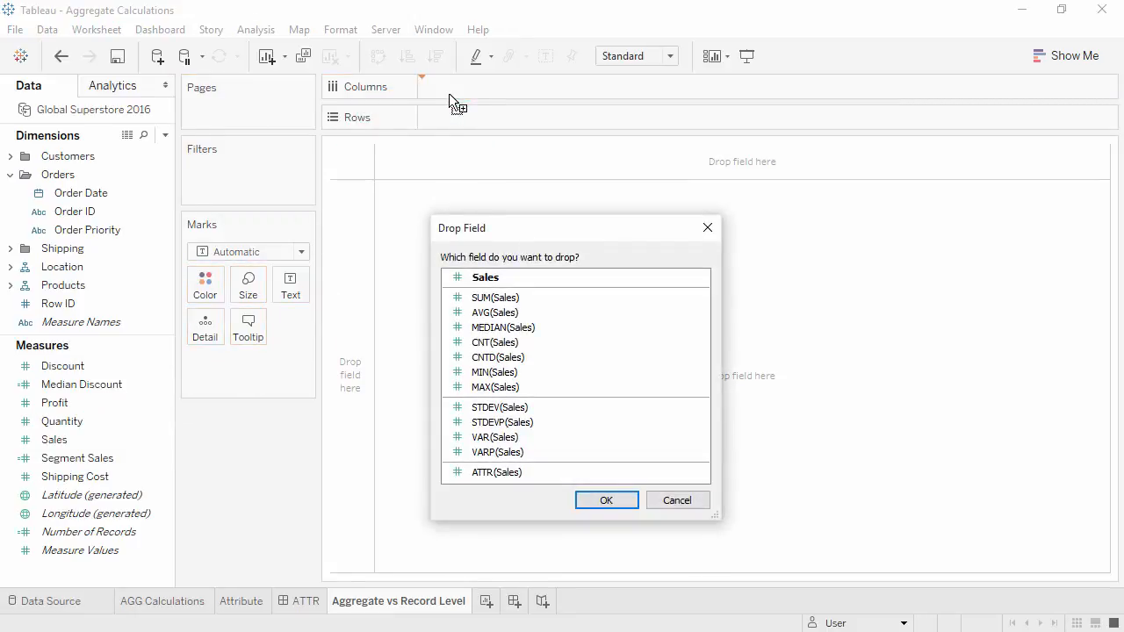
{"action": "left_click", "coordinate": [498, 313]}
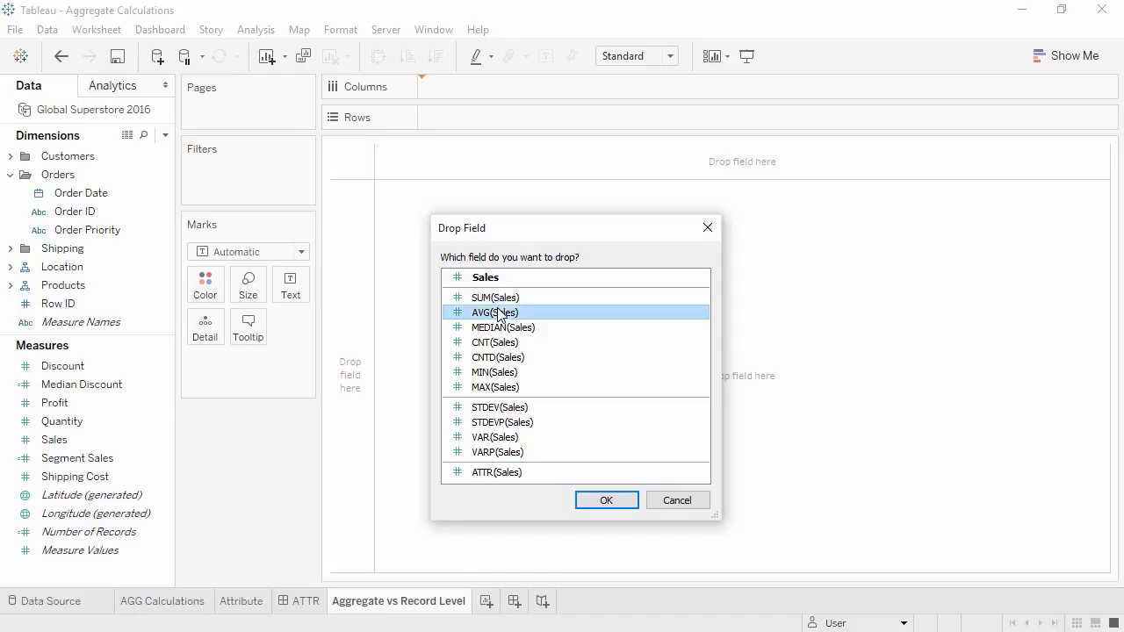
{"action": "left_click", "coordinate": [598, 499]}
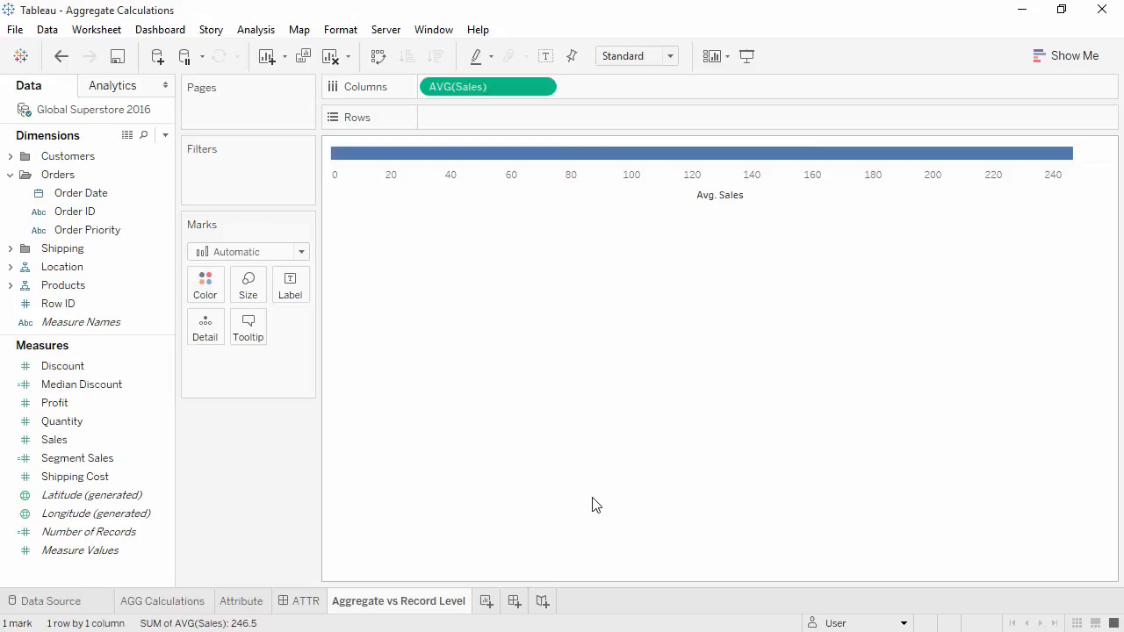
Create the calculated field Average Order Sales as SUM([Sales])/COUNTD([Order ID]) and add it to Columns after AVG(Sales)
{"action": "right_click", "coordinate": [147, 574]}
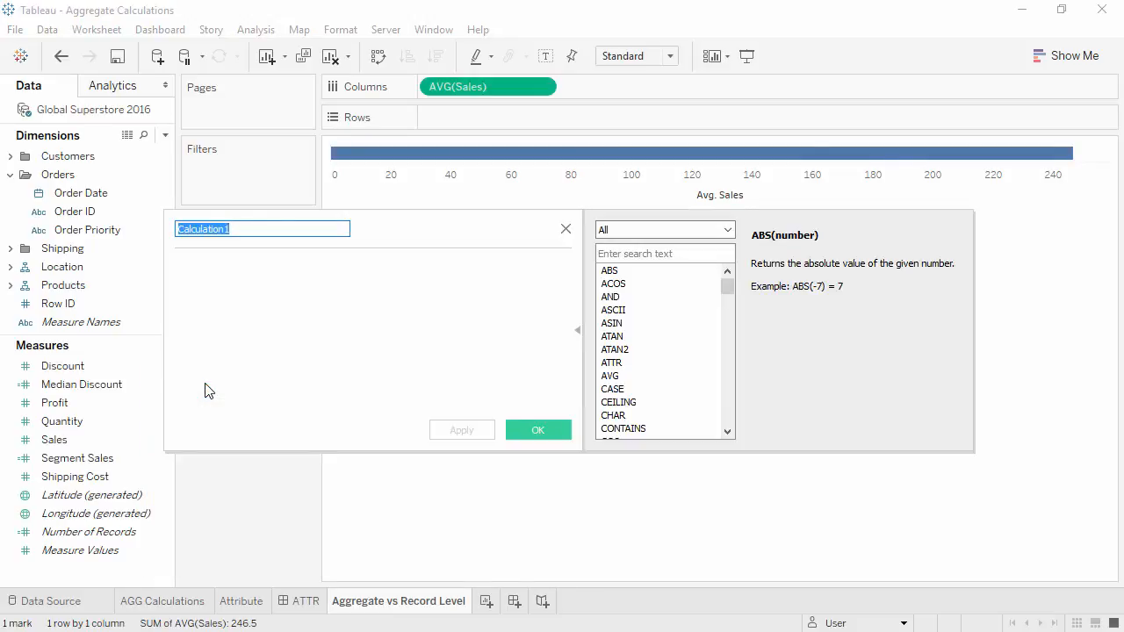
{"action": "type", "text": "Average Order Sales"}
{"action": "key", "text": "Tab"}
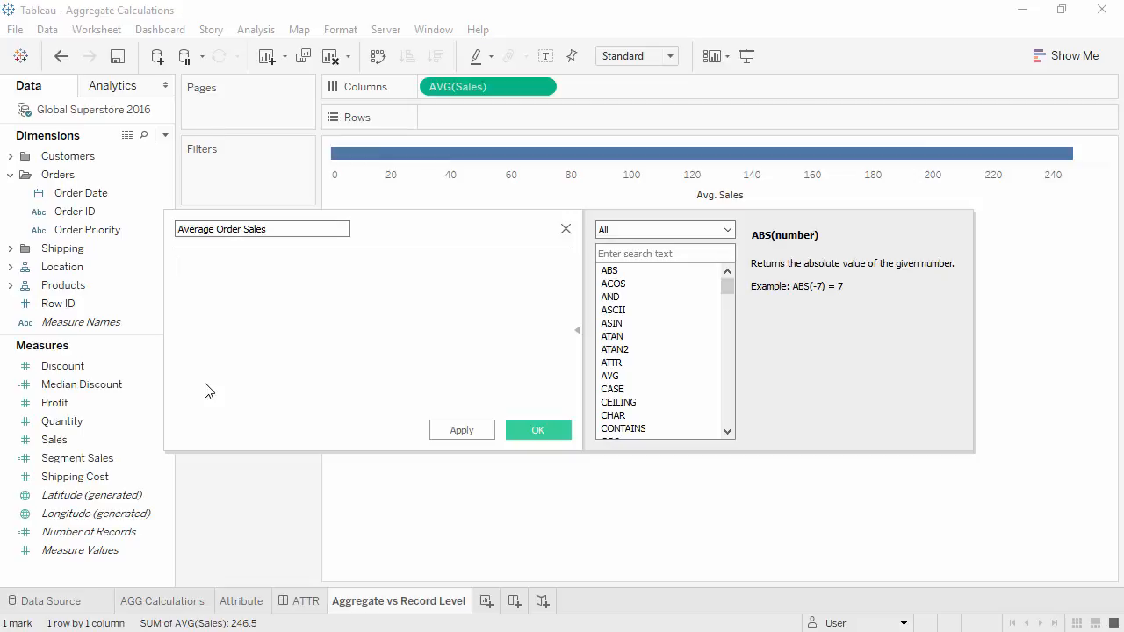
{"action": "type", "text": "SUM([Sales])/COUNTD([Order ID])"}
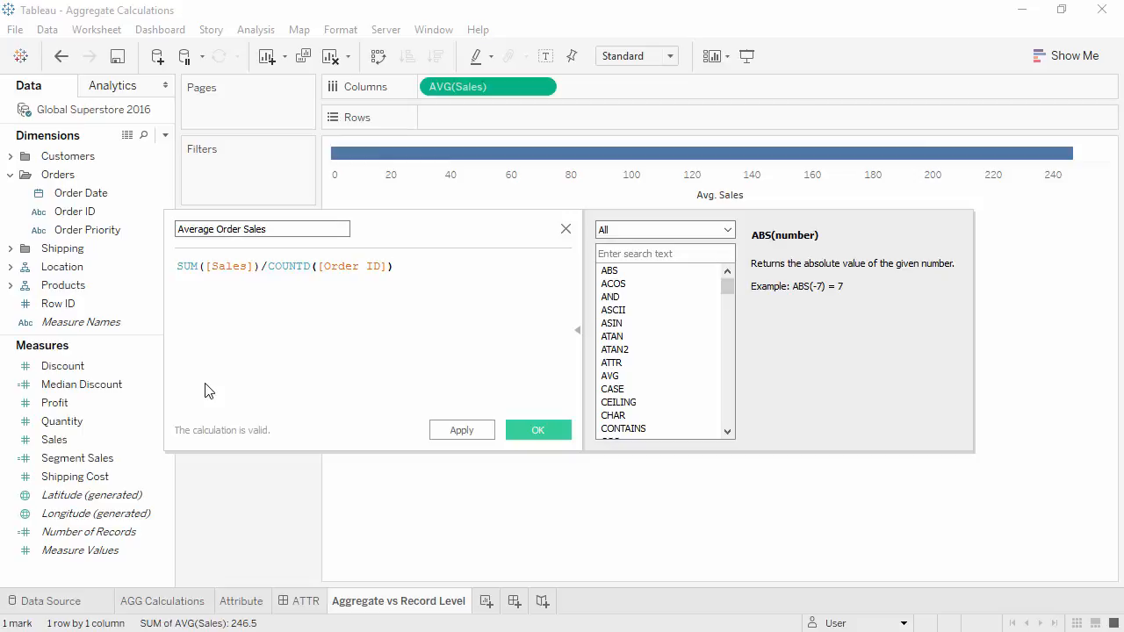
{"action": "left_click", "coordinate": [521, 431]}
{"action": "left_click_drag", "start_coordinate": [141, 366], "coordinate": [668, 91]}
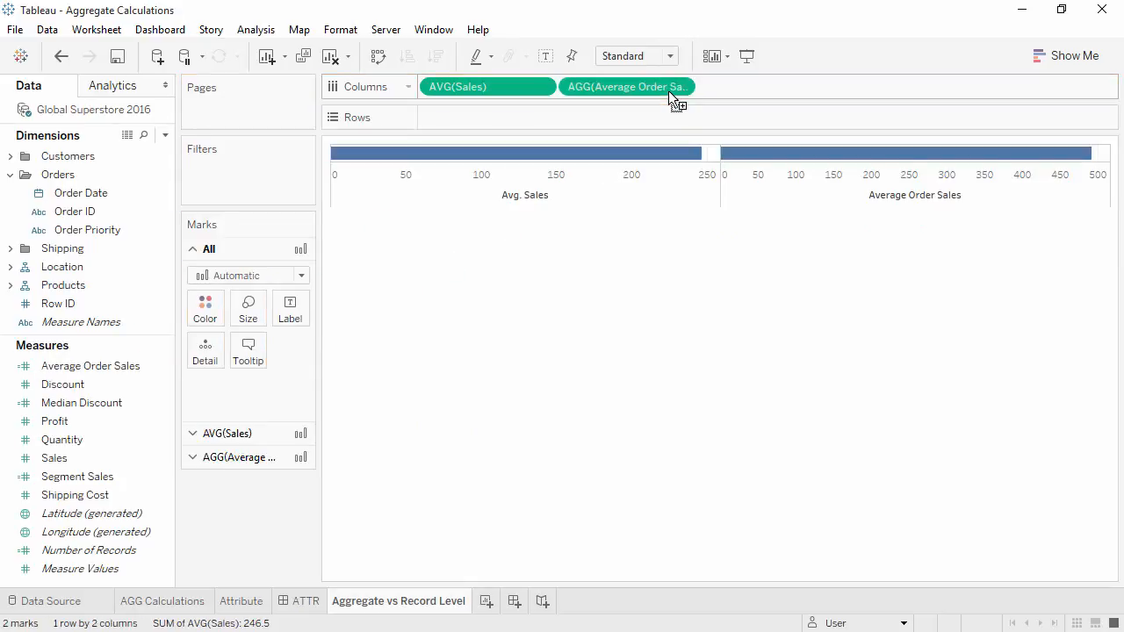